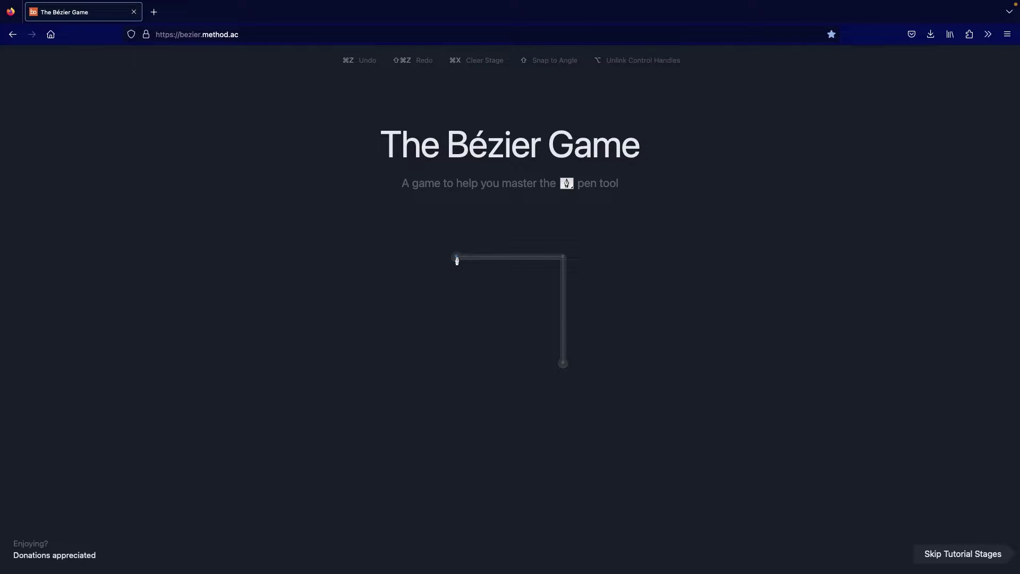
Trace the L path with nodes at its left end, right-angle corner and bottom end
{"action": "left_click", "coordinate": [456, 258]}
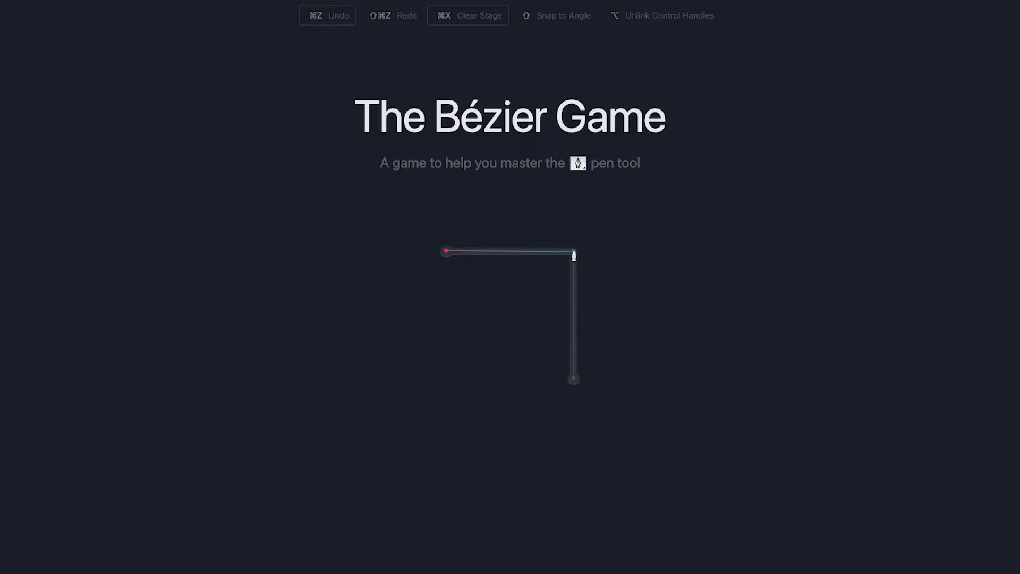
{"action": "left_click", "coordinate": [574, 252]}
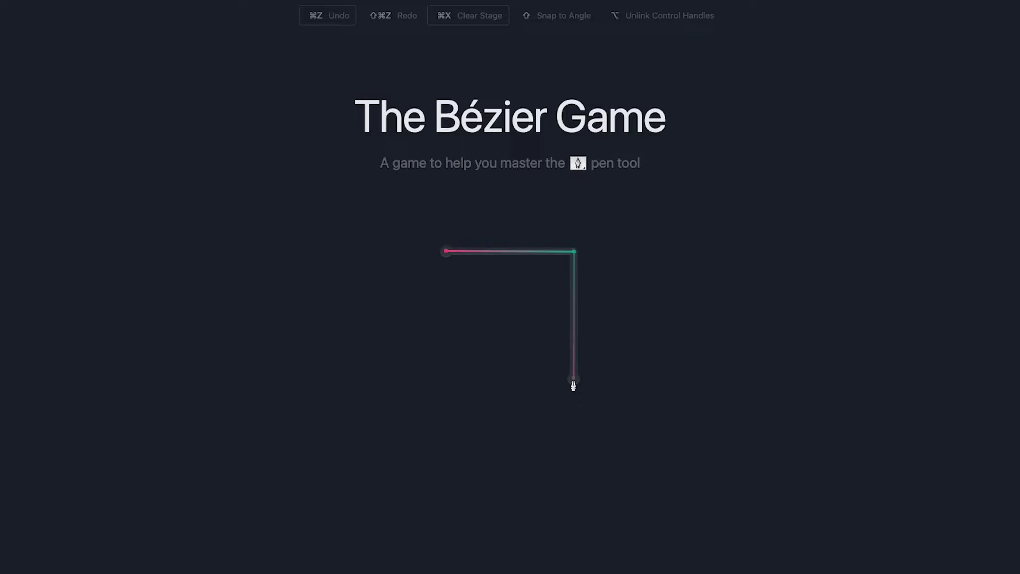
{"action": "left_click", "coordinate": [574, 385]}
Begin a first house trace from the roof apex down the right side
{"action": "left_click", "coordinate": [510, 187], "text": "shift"}
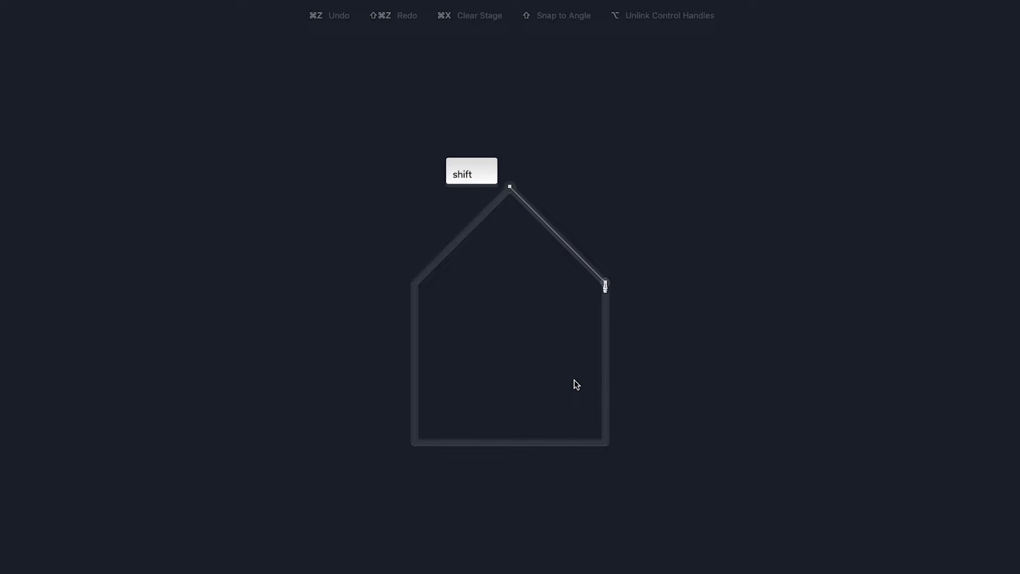
{"action": "left_click", "coordinate": [605, 282], "text": "shift"}
{"action": "left_click", "coordinate": [605, 441], "text": "shift"}
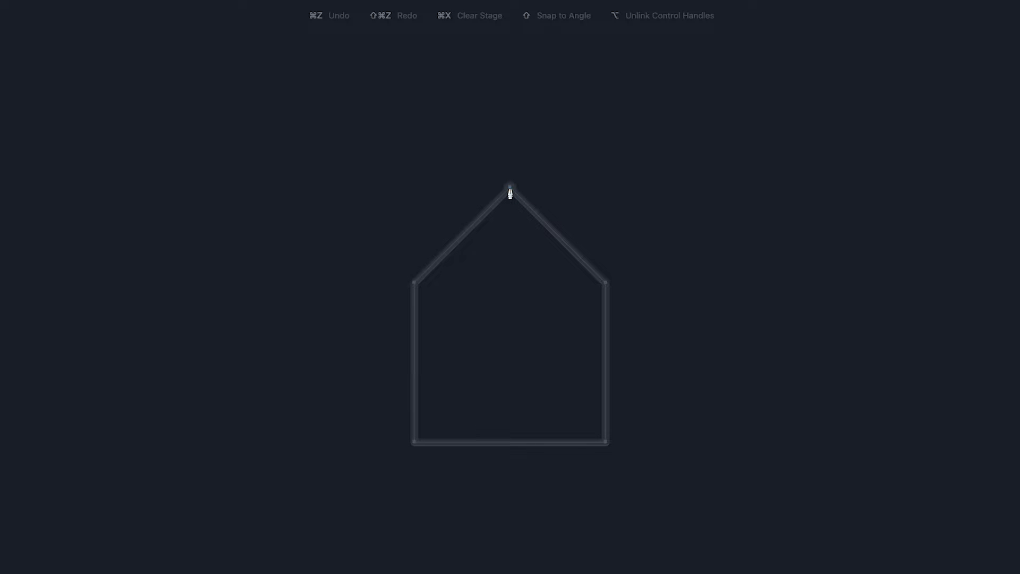
Trace the house through apex, eaves and bottom corners, closing back at the apex
{"action": "left_click", "coordinate": [509, 188]}
{"action": "left_click", "coordinate": [605, 285]}
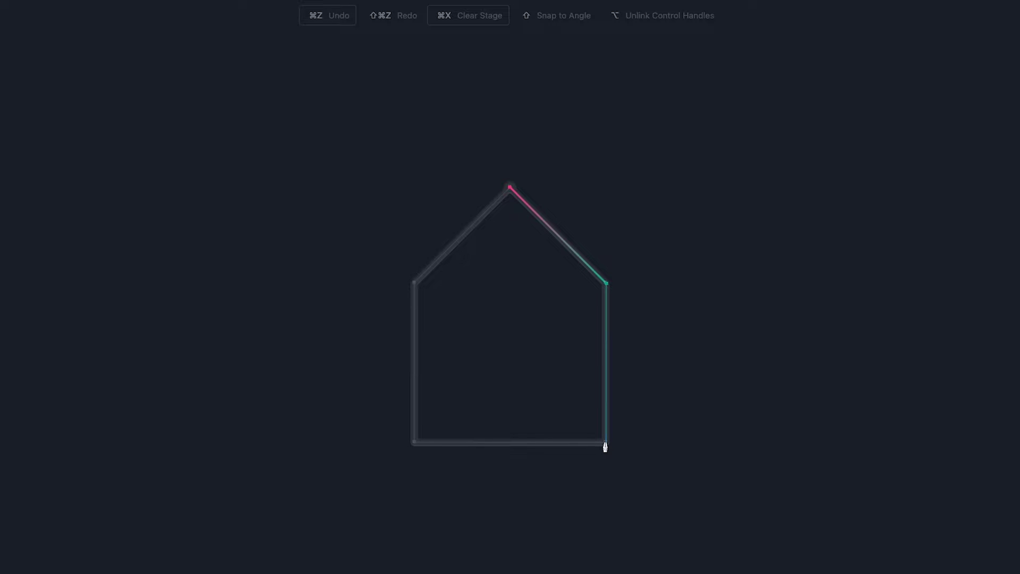
{"action": "left_click", "coordinate": [605, 445]}
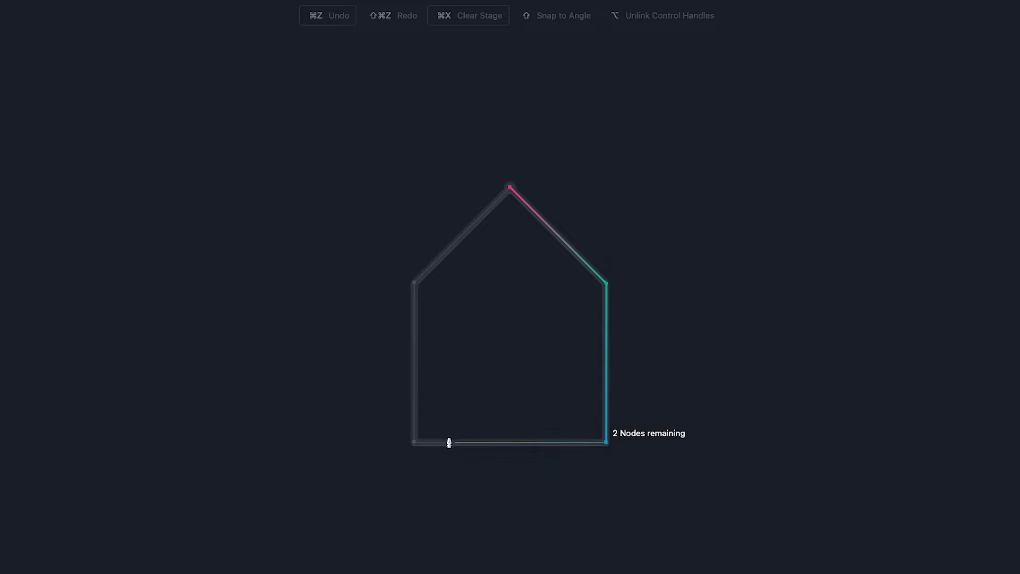
{"action": "left_click", "coordinate": [414, 445]}
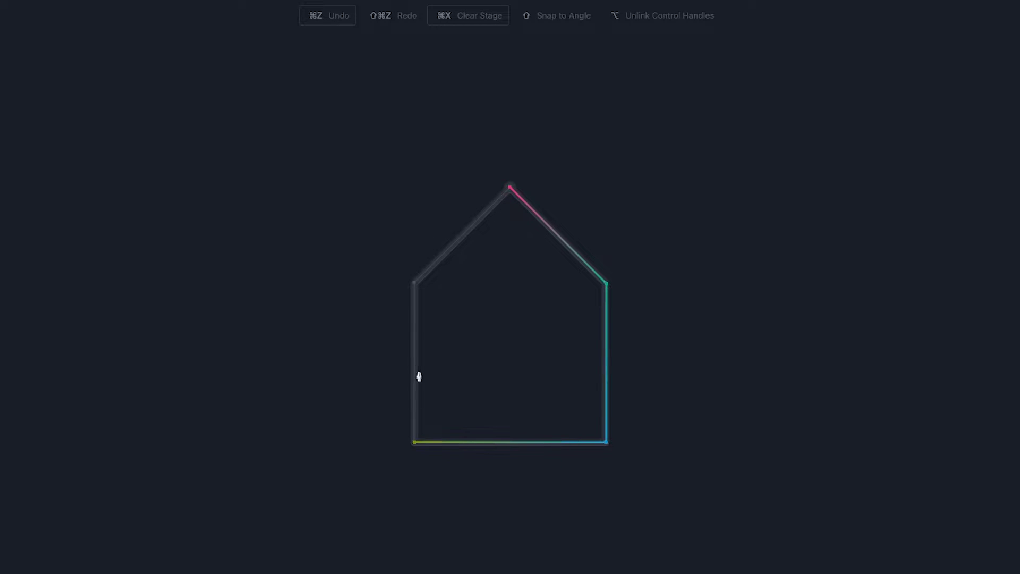
{"action": "left_click", "coordinate": [413, 283]}
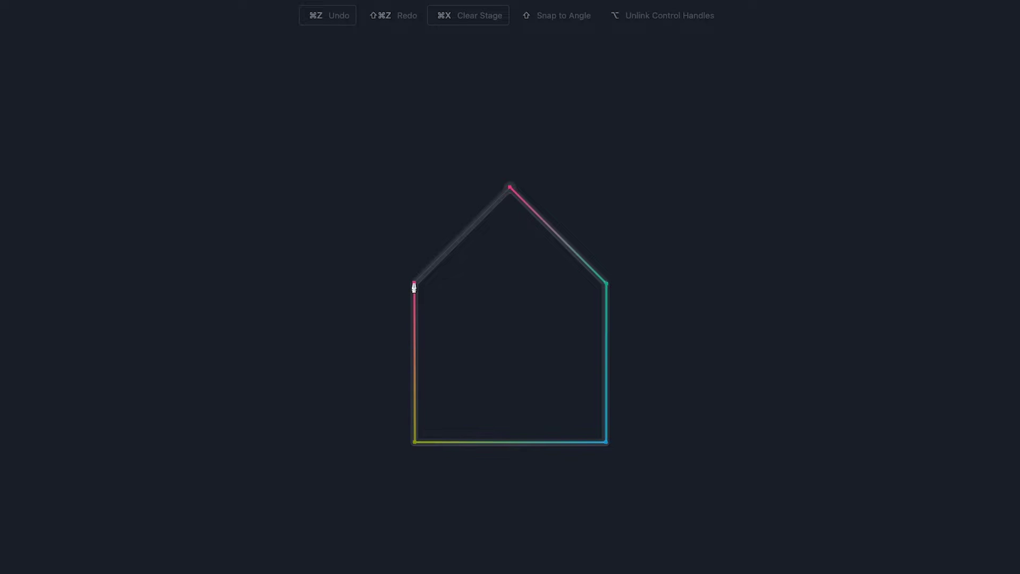
{"action": "left_click", "coordinate": [512, 188]}
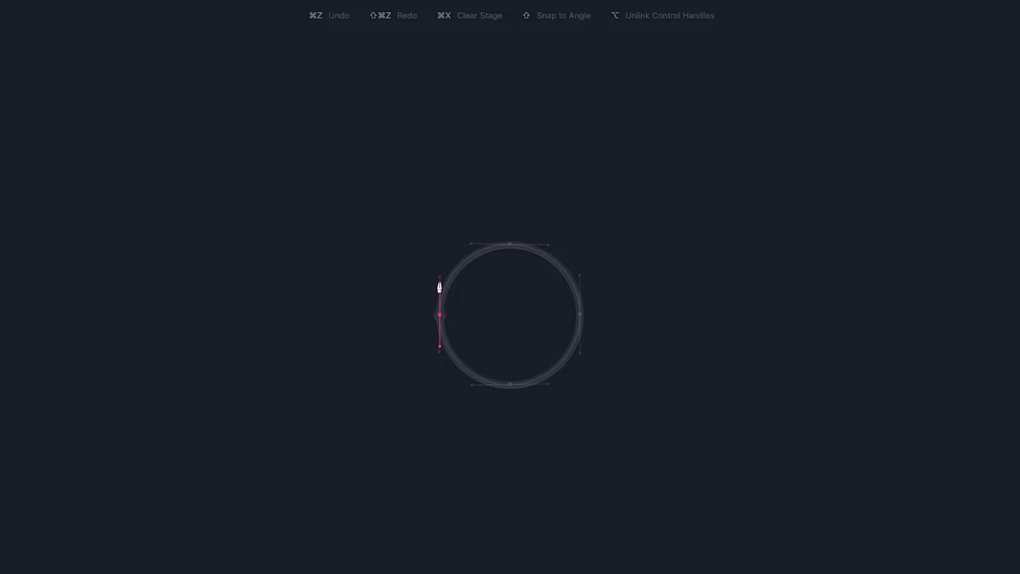
Place smooth curved nodes at the circle's left and top points, tuning their handles
{"action": "mouse_move", "coordinate": [439, 287]}
{"action": "left_mouse_down"}
{"action": "mouse_move", "coordinate": [439, 295]}
{"action": "mouse_move", "coordinate": [439, 276]}
{"action": "left_mouse_up"}
{"action": "left_click_drag", "start_coordinate": [440, 316], "coordinate": [439, 281]}
{"action": "left_click_drag", "start_coordinate": [510, 246], "coordinate": [539, 247]}
{"action": "left_click_drag", "start_coordinate": [540, 249], "coordinate": [550, 250]}
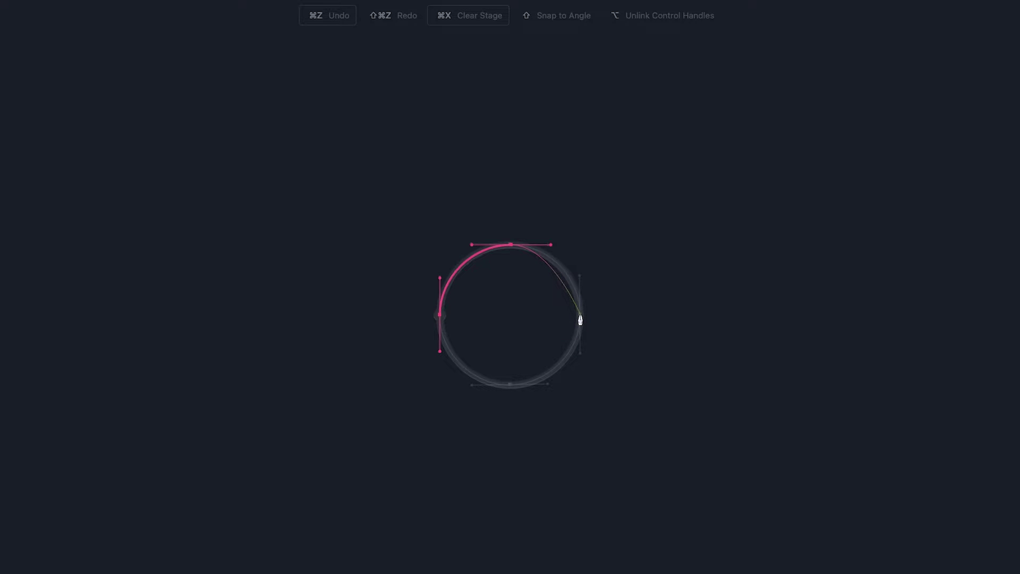
Add curved nodes at the circle's right and bottom points and close at the left node
{"action": "left_click_drag", "start_coordinate": [580, 319], "coordinate": [580, 359]}
{"action": "left_click_drag", "start_coordinate": [580, 359], "coordinate": [581, 354]}
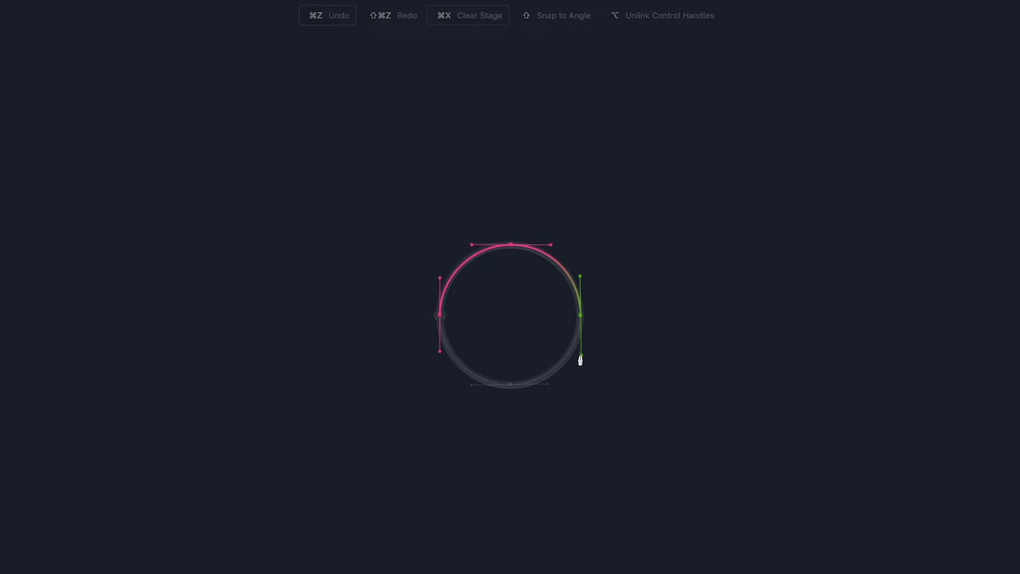
{"action": "left_click", "coordinate": [510, 388]}
{"action": "left_click_drag", "start_coordinate": [509, 390], "coordinate": [471, 392]}
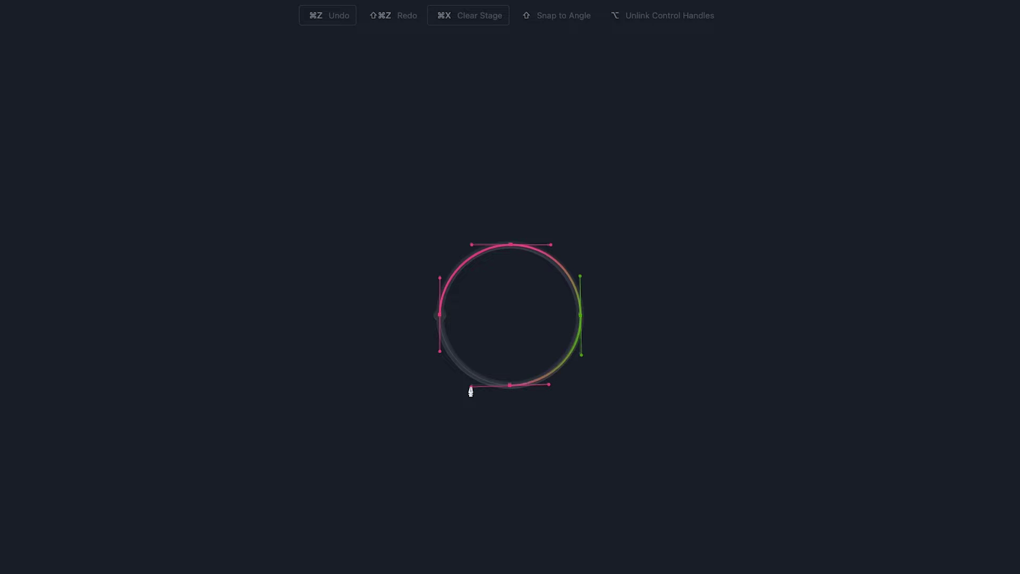
{"action": "left_click_drag", "start_coordinate": [471, 392], "coordinate": [471, 390]}
After the heart demo, start the trace with a curved node at the heart's top notch
{"action": "mouse_move", "coordinate": [508, 265]}
{"action": "left_mouse_down"}
{"action": "mouse_move", "coordinate": [603, 255]}
{"action": "mouse_move", "coordinate": [604, 190]}
{"action": "left_mouse_up"}
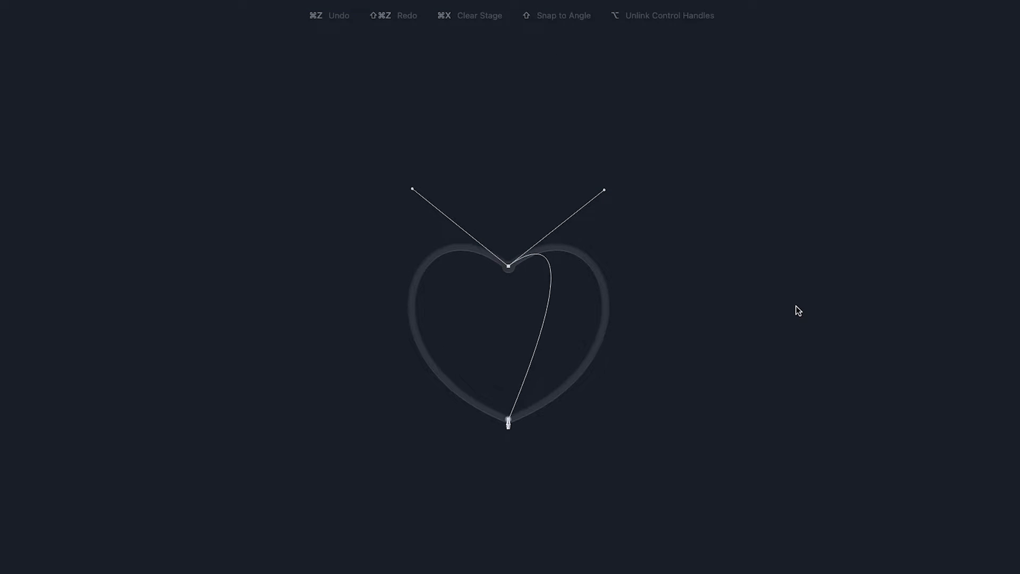
{"action": "left_click_drag", "start_coordinate": [508, 419], "coordinate": [349, 357]}
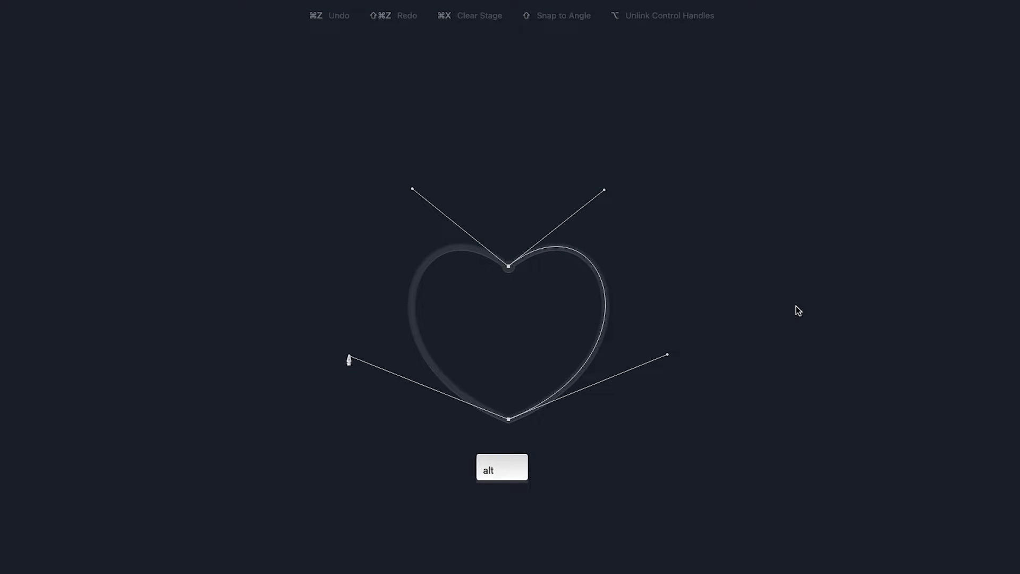
{"action": "left_click", "coordinate": [508, 265]}
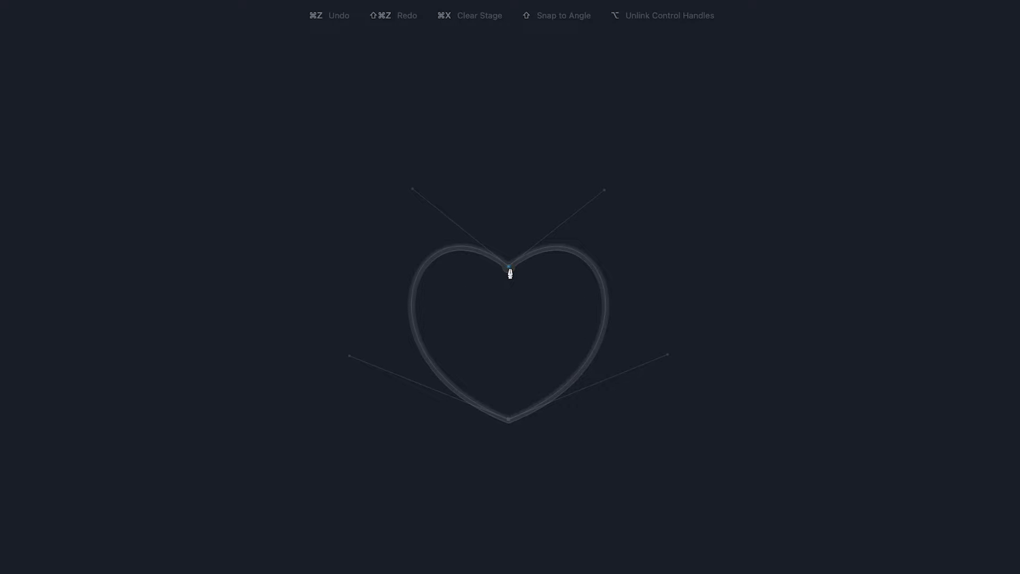
{"action": "left_click_drag", "start_coordinate": [509, 267], "coordinate": [543, 294]}
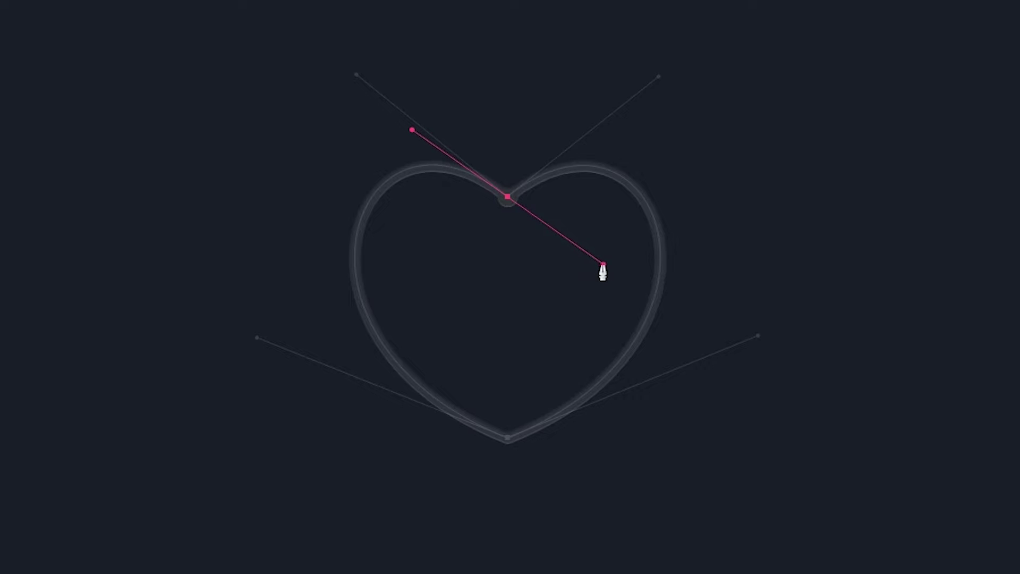
Split the top notch's handles into a sharp corner and add a sharp node at the heart's bottom point
{"action": "left_click_drag", "start_coordinate": [543, 295], "coordinate": [569, 310]}
{"action": "left_click_drag", "start_coordinate": [604, 266], "coordinate": [657, 319]}
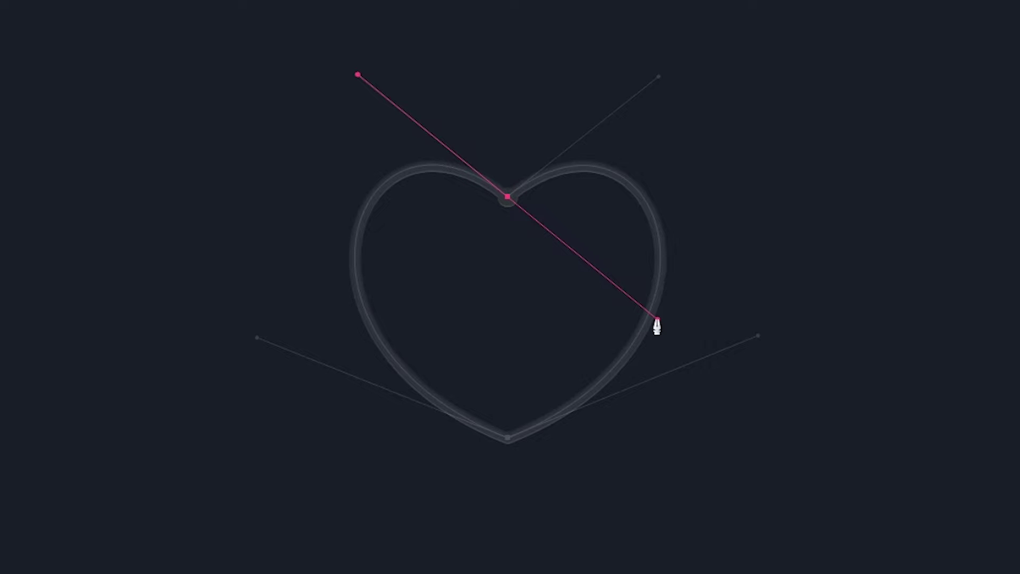
{"action": "left_click_drag", "start_coordinate": [657, 319], "coordinate": [659, 76]}
{"action": "left_click_drag", "start_coordinate": [658, 76], "coordinate": [660, 76]}
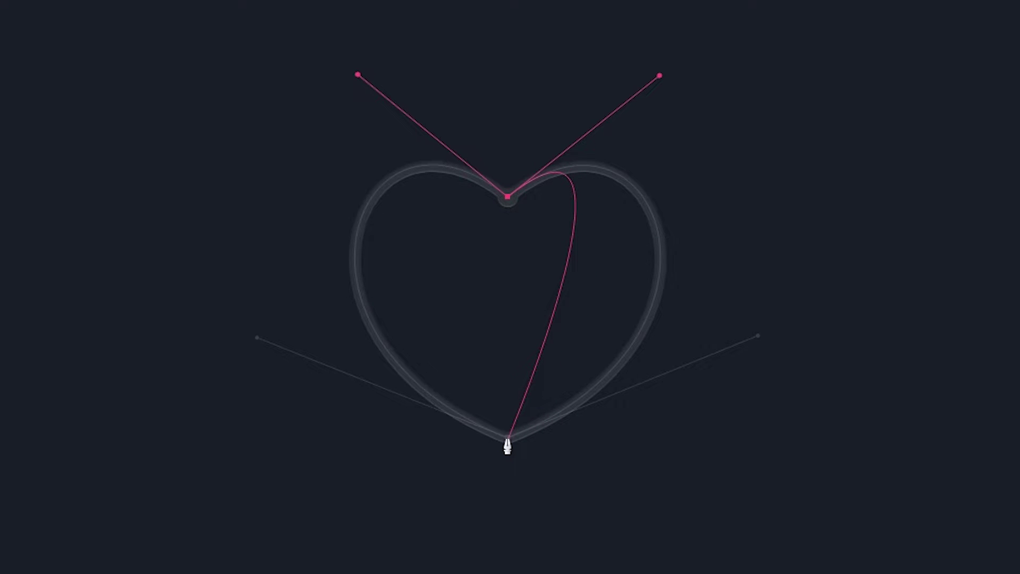
{"action": "left_click_drag", "start_coordinate": [508, 438], "coordinate": [257, 541]}
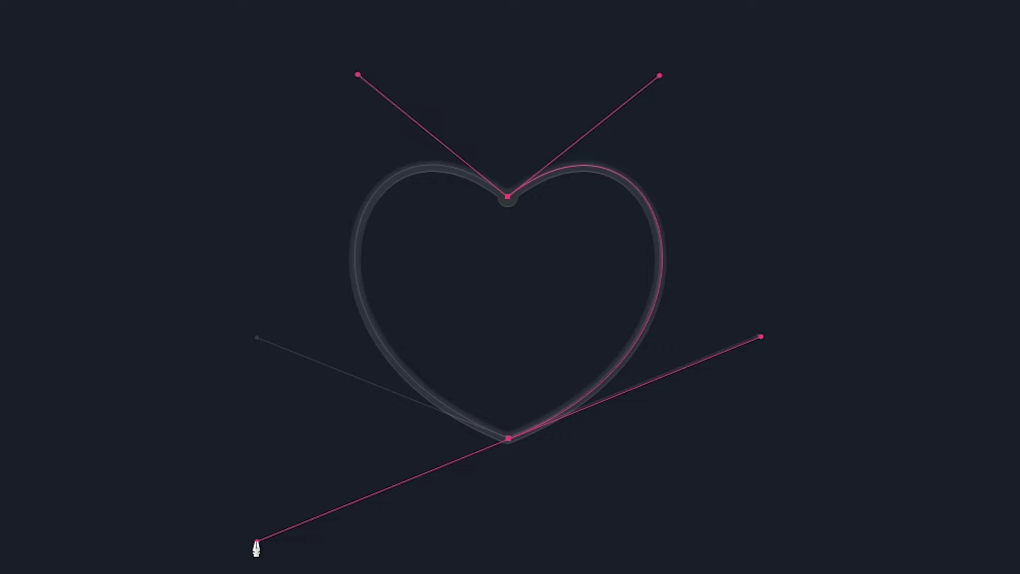
{"action": "left_click_drag", "start_coordinate": [257, 541], "coordinate": [261, 341]}
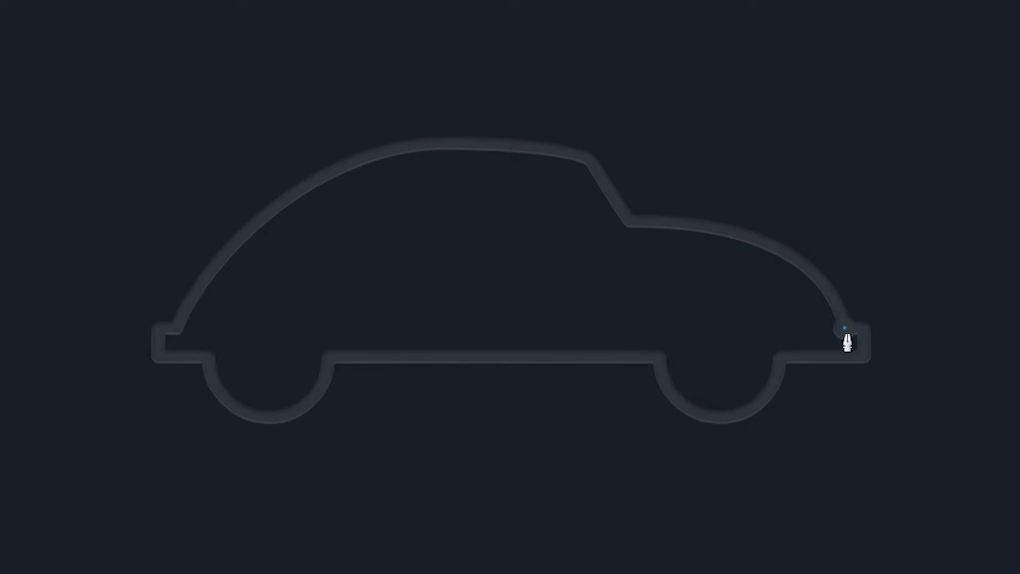
Start the car path at the rear and curve it up to the corner below the roof step
{"action": "left_click", "coordinate": [845, 334]}
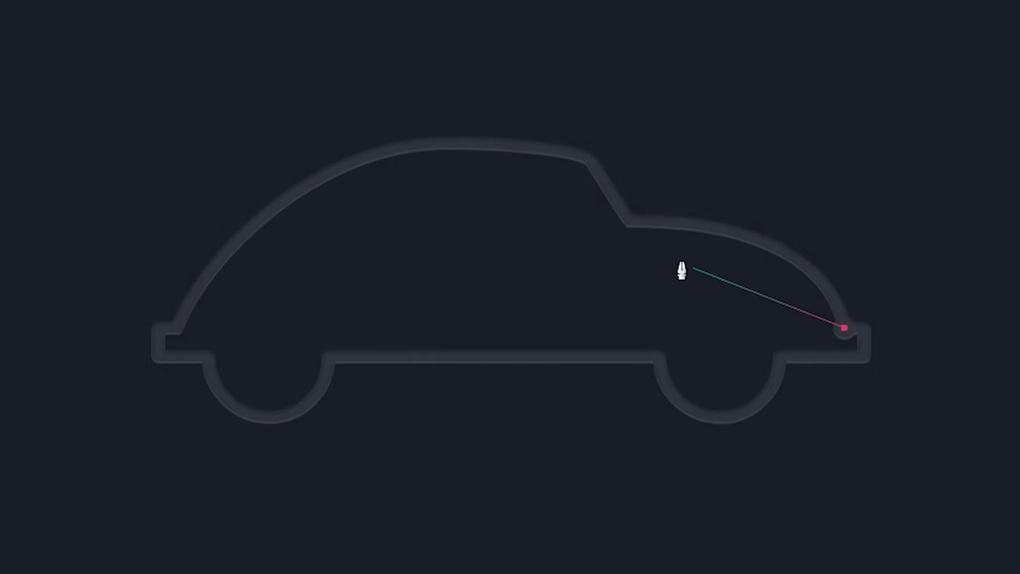
{"action": "left_click", "coordinate": [628, 223]}
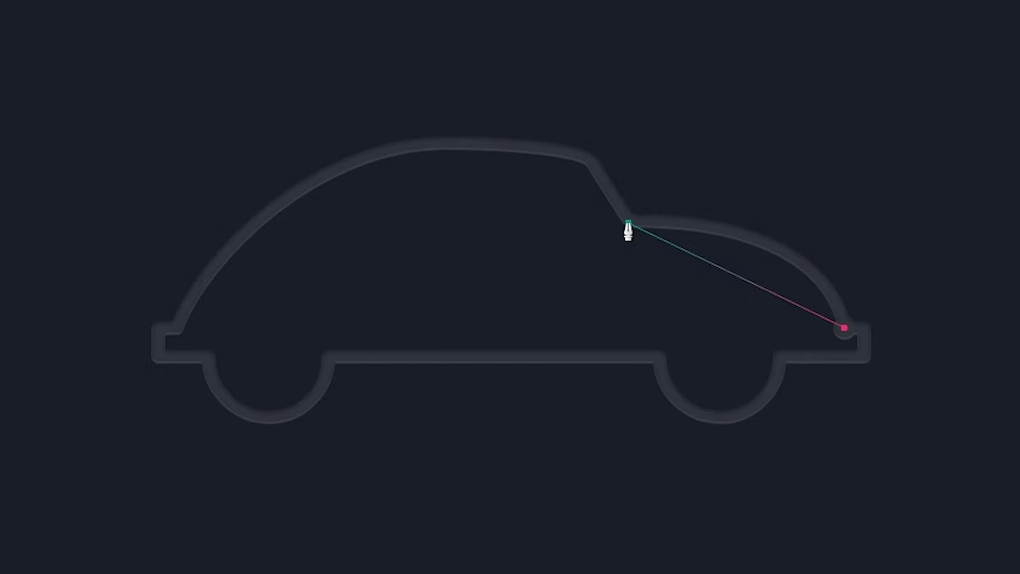
{"action": "left_click_drag", "start_coordinate": [628, 222], "coordinate": [434, 230]}
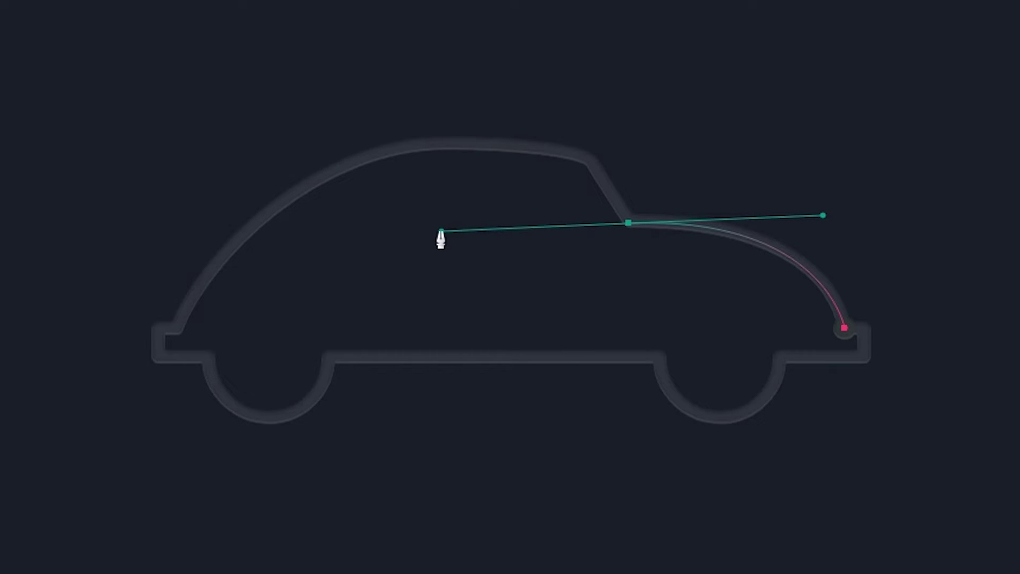
{"action": "left_click_drag", "start_coordinate": [434, 230], "coordinate": [629, 223]}
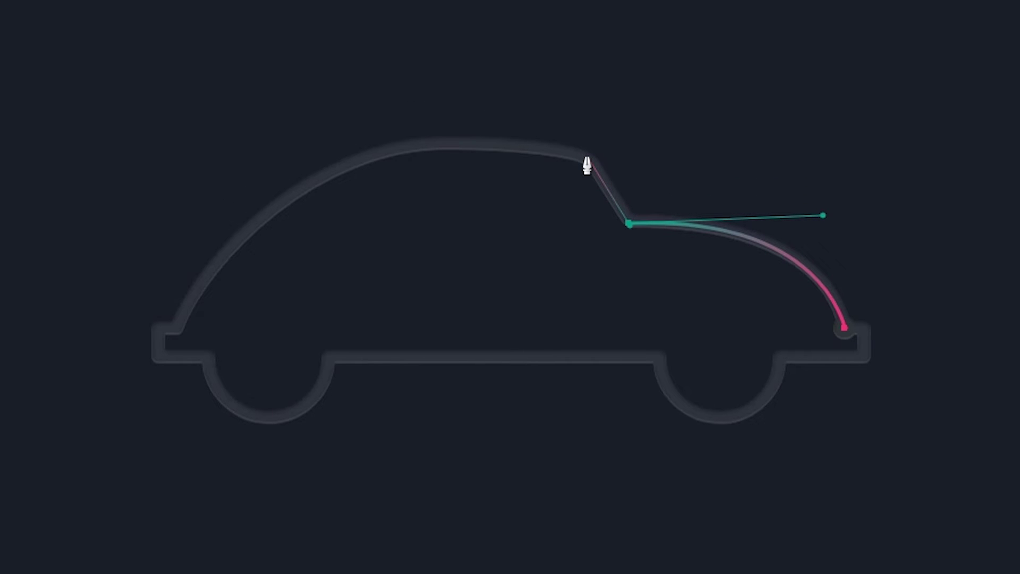
Trace the roof step, then arch the roof down to a sharp node at the car's left end
{"action": "left_click", "coordinate": [587, 156]}
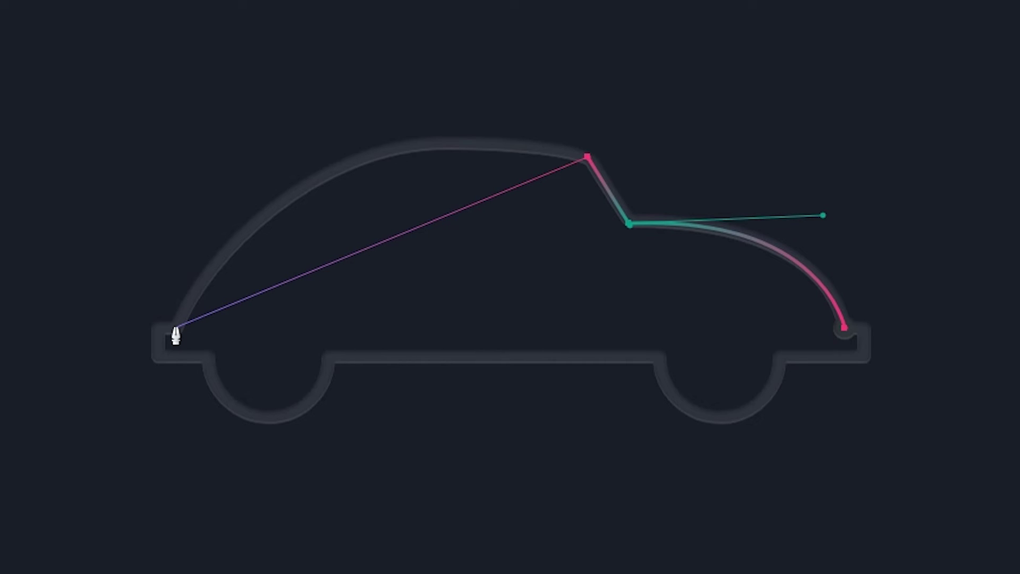
{"action": "left_click", "coordinate": [179, 324]}
{"action": "left_click_drag", "start_coordinate": [178, 329], "coordinate": [60, 510]}
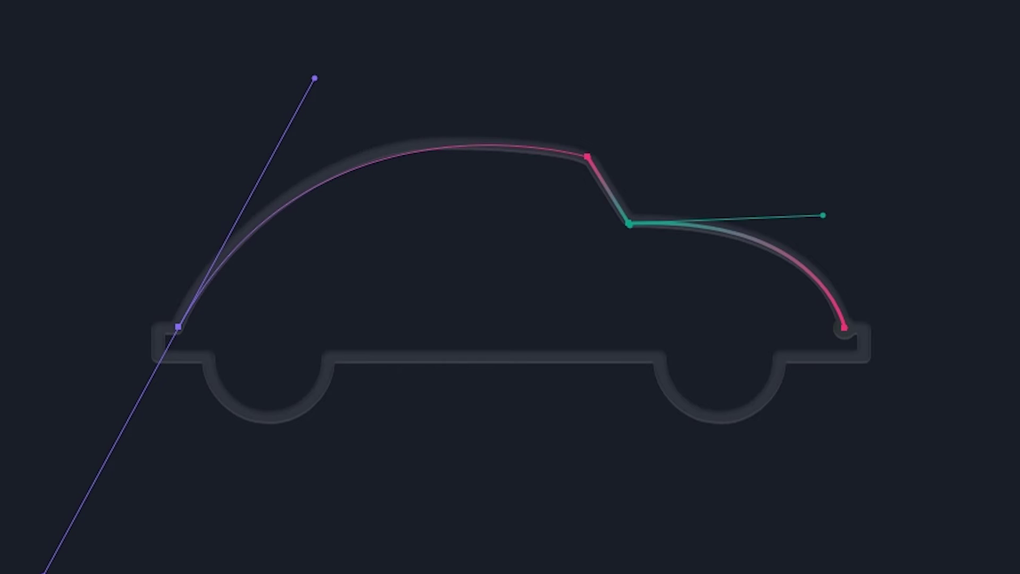
{"action": "left_click_drag", "start_coordinate": [61, 510], "coordinate": [51, 573]}
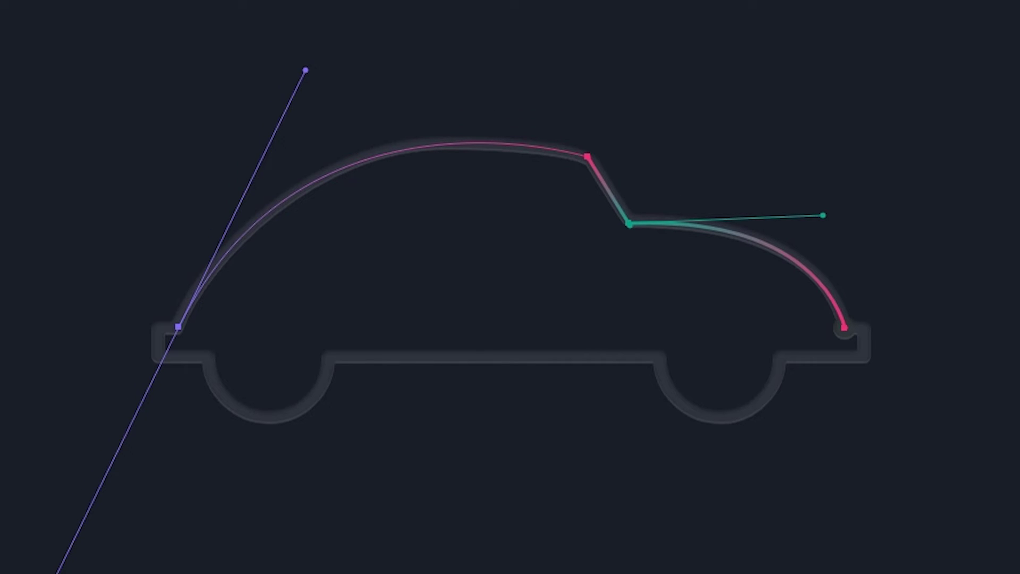
{"action": "left_click_drag", "start_coordinate": [56, 573], "coordinate": [186, 333]}
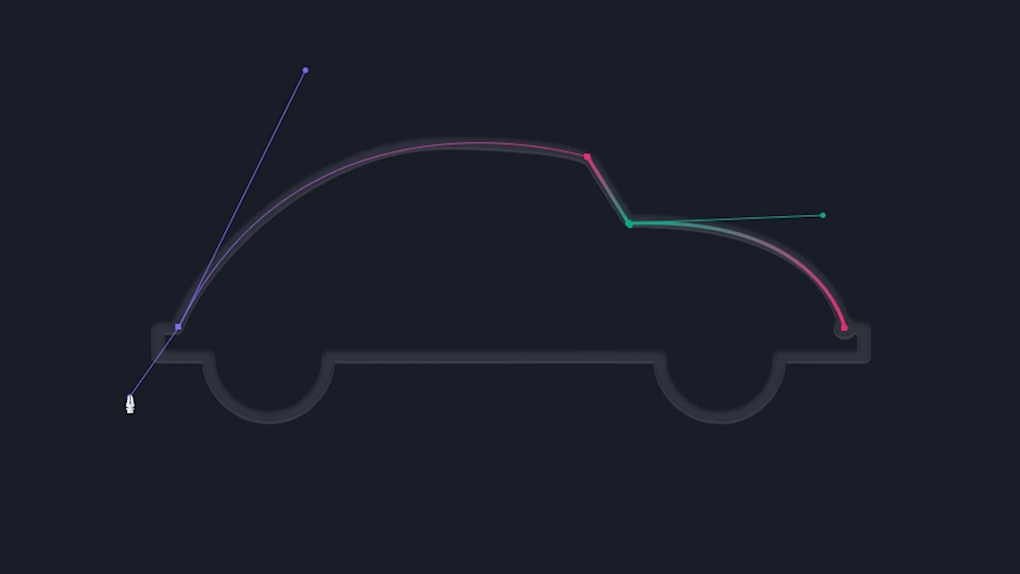
{"action": "left_click", "coordinate": [178, 327]}
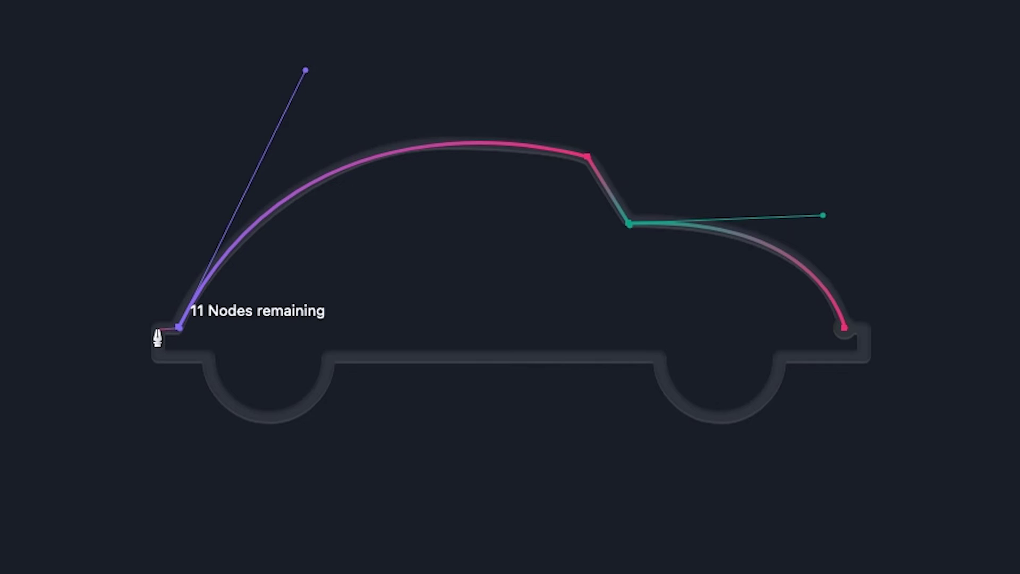
Add nodes at the left bumper's top and bottom corners
{"action": "left_click", "coordinate": [158, 329]}
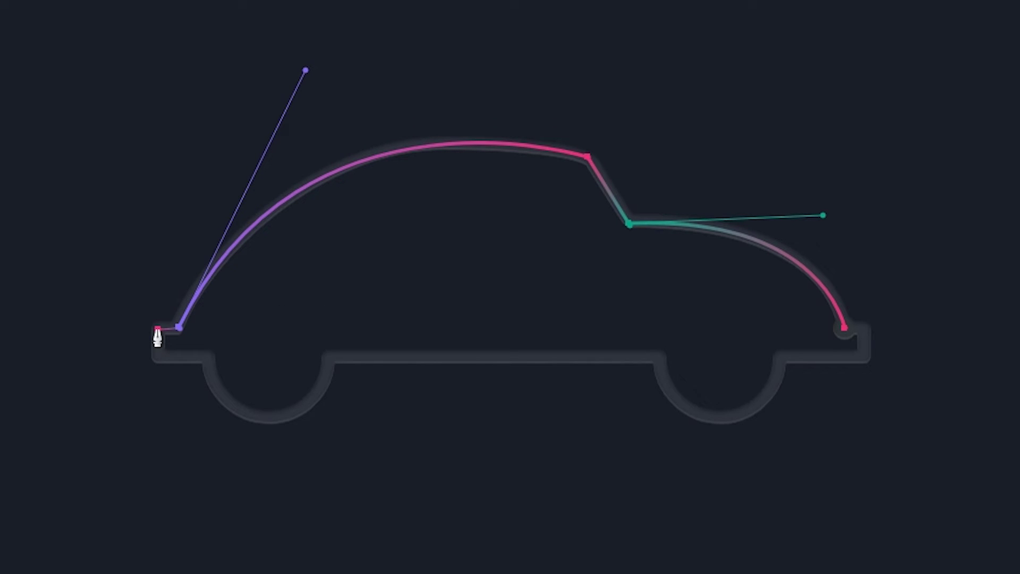
{"action": "left_click", "coordinate": [161, 355]}
{"action": "left_click", "coordinate": [158, 356]}
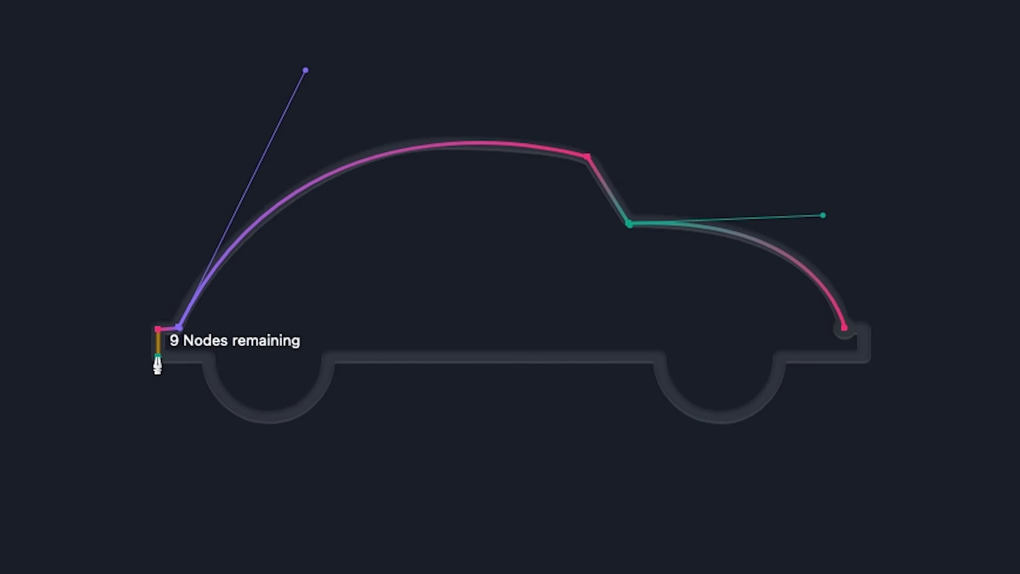
Run the bottom edge to the left wheel arch and curve through its bottom to its end
{"action": "left_click", "coordinate": [208, 354]}
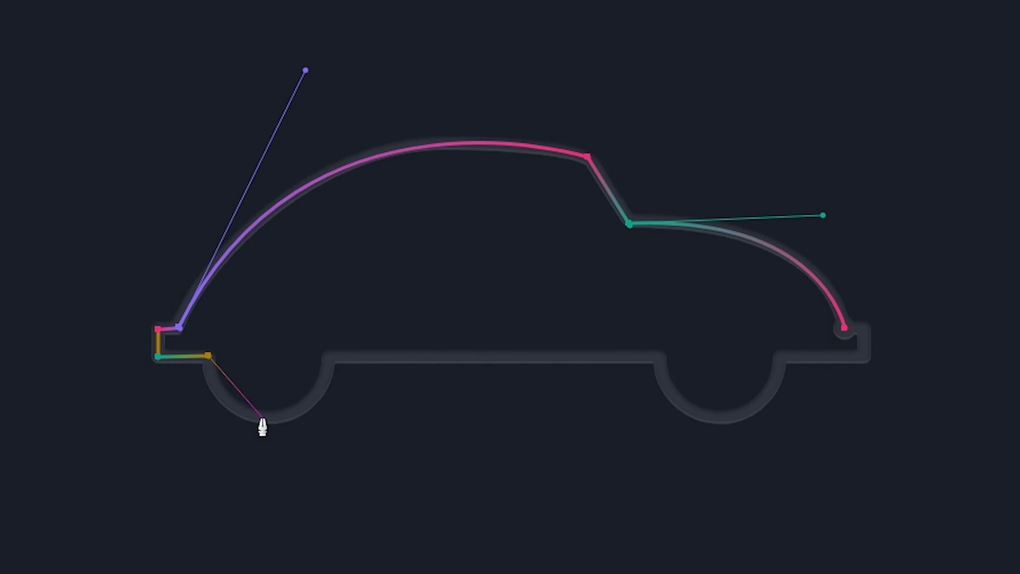
{"action": "mouse_move", "coordinate": [264, 418]}
{"action": "left_mouse_down"}
{"action": "mouse_move", "coordinate": [297, 428]}
{"action": "mouse_move", "coordinate": [311, 418]}
{"action": "left_mouse_up"}
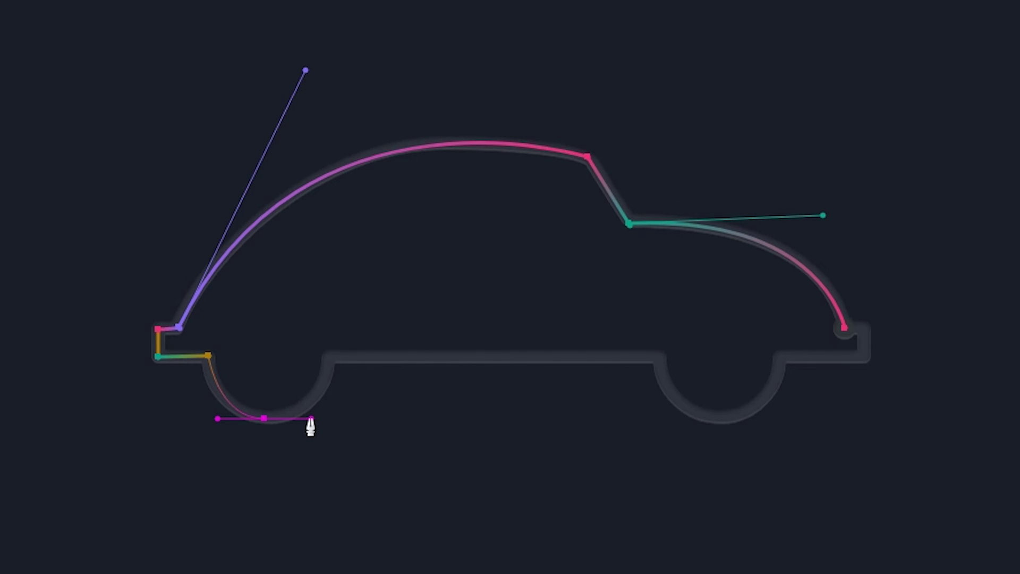
{"action": "left_click_drag", "start_coordinate": [311, 420], "coordinate": [311, 419]}
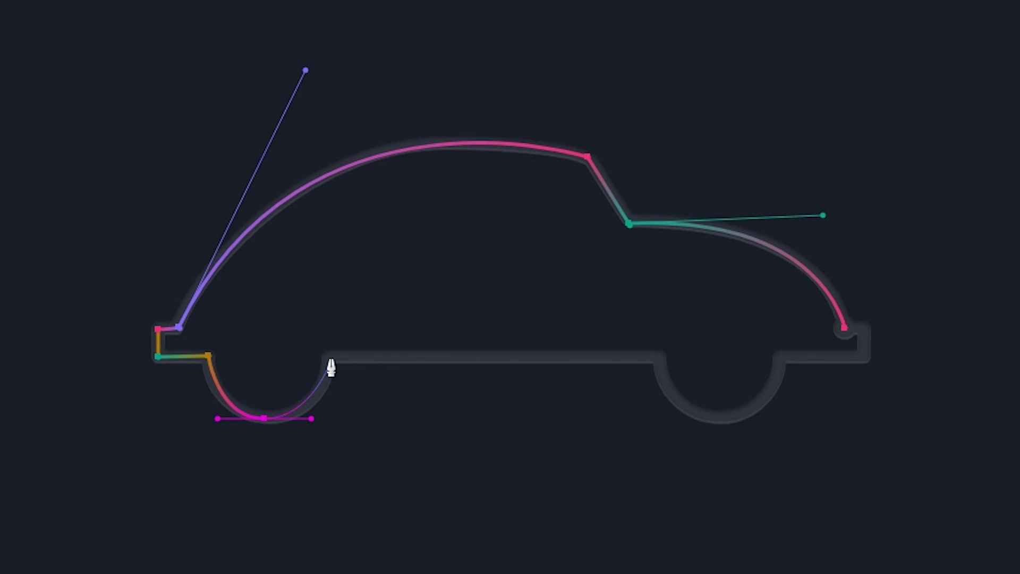
{"action": "left_click_drag", "start_coordinate": [330, 371], "coordinate": [332, 346]}
{"action": "left_click", "coordinate": [330, 359]}
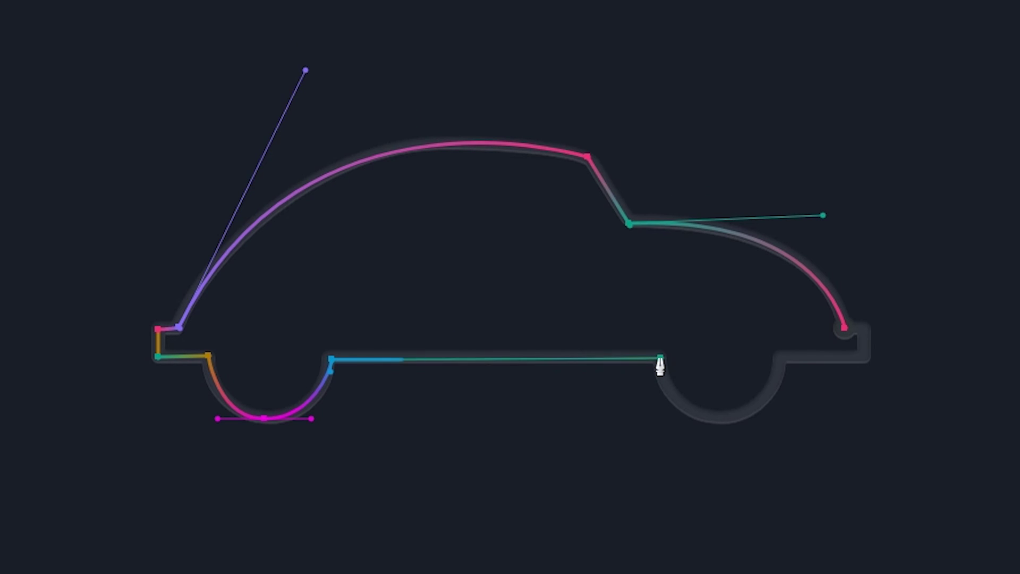
Trace the bottom line, curve around the right wheel arch, and step up the right bumper
{"action": "left_click", "coordinate": [660, 359]}
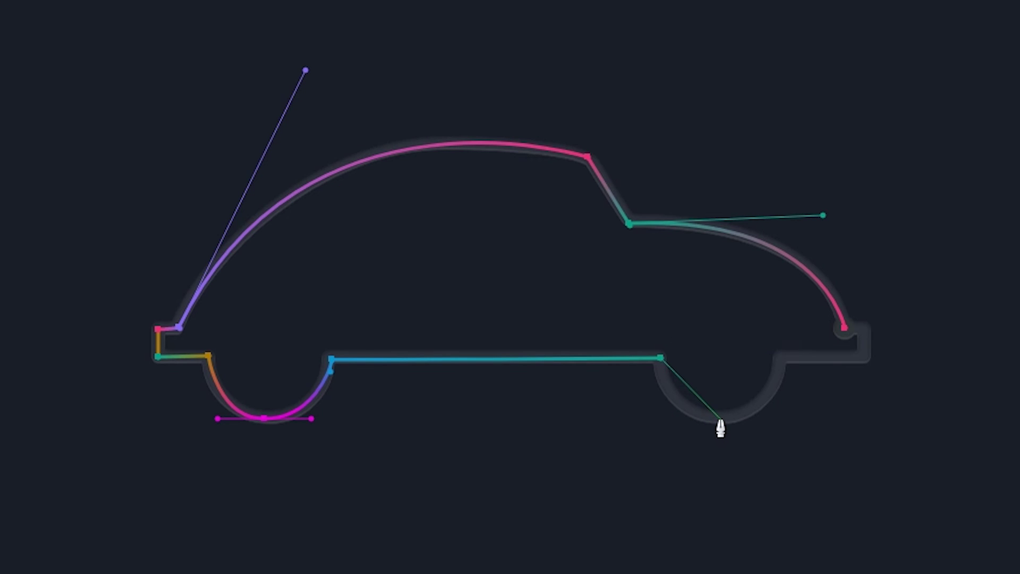
{"action": "left_click_drag", "start_coordinate": [721, 420], "coordinate": [774, 420]}
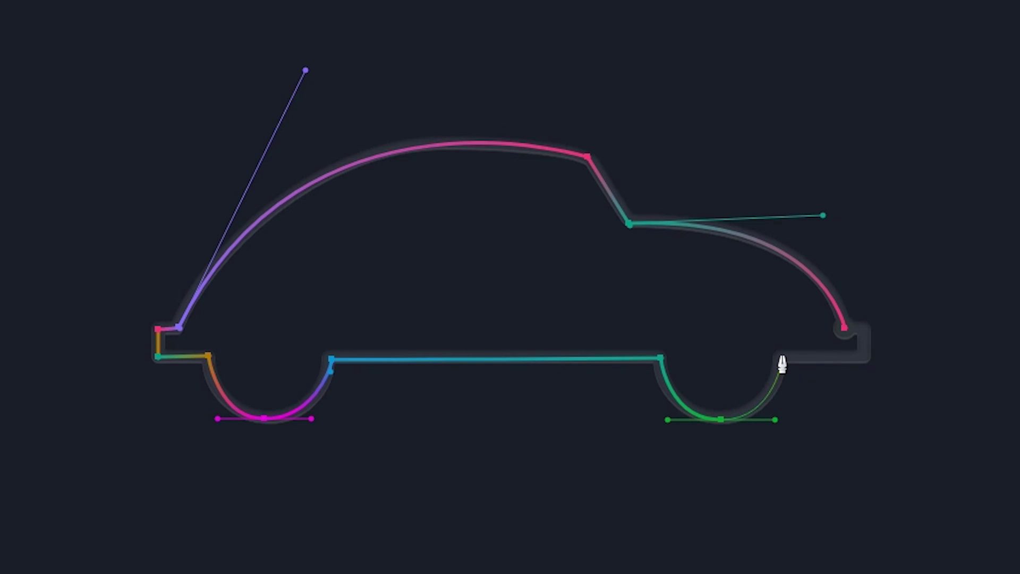
{"action": "left_click", "coordinate": [782, 356]}
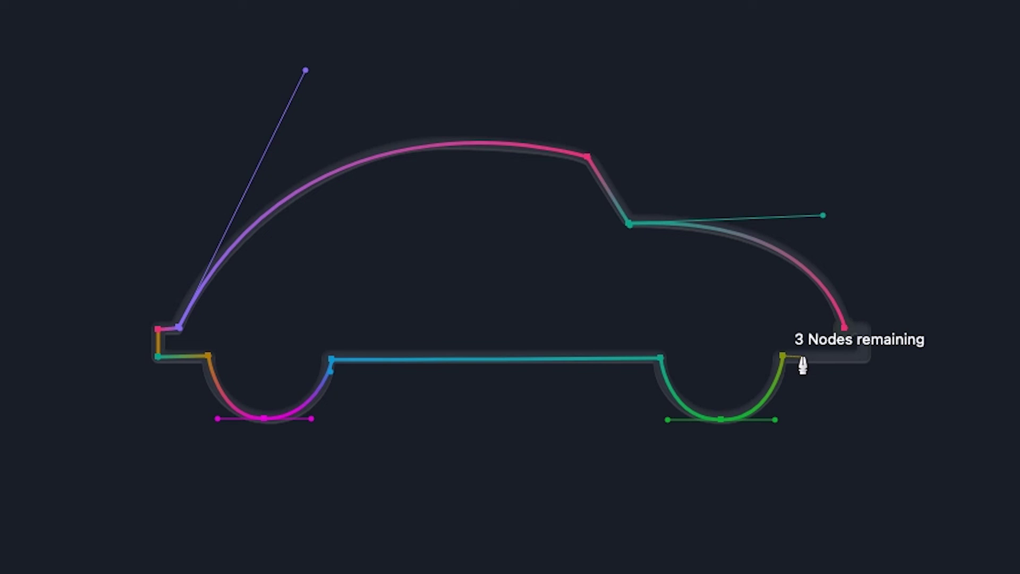
{"action": "left_click", "coordinate": [866, 355]}
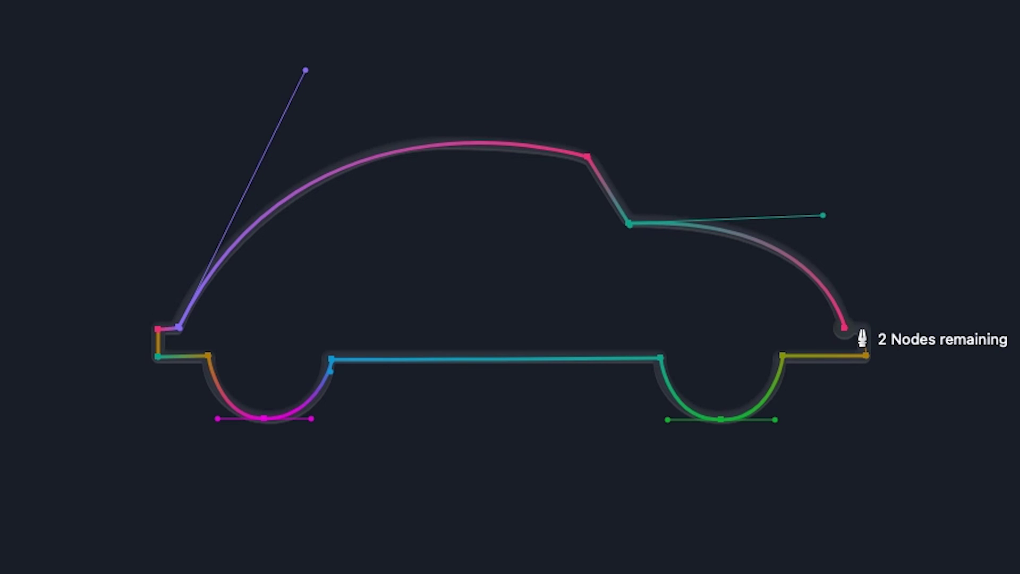
{"action": "left_click", "coordinate": [865, 330]}
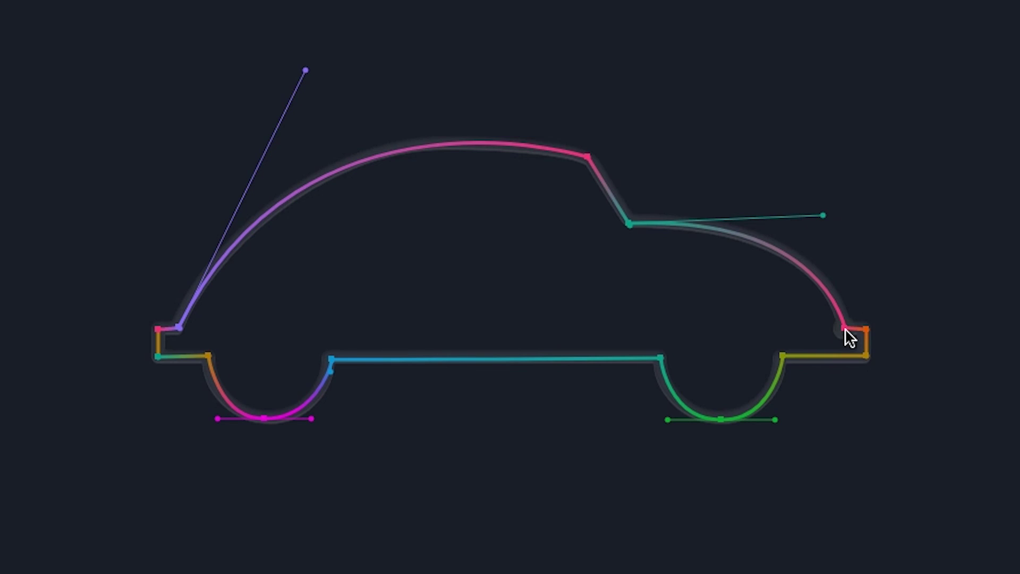
Click the starting node at the car's rear to close the outline
{"action": "left_click", "coordinate": [845, 329]}
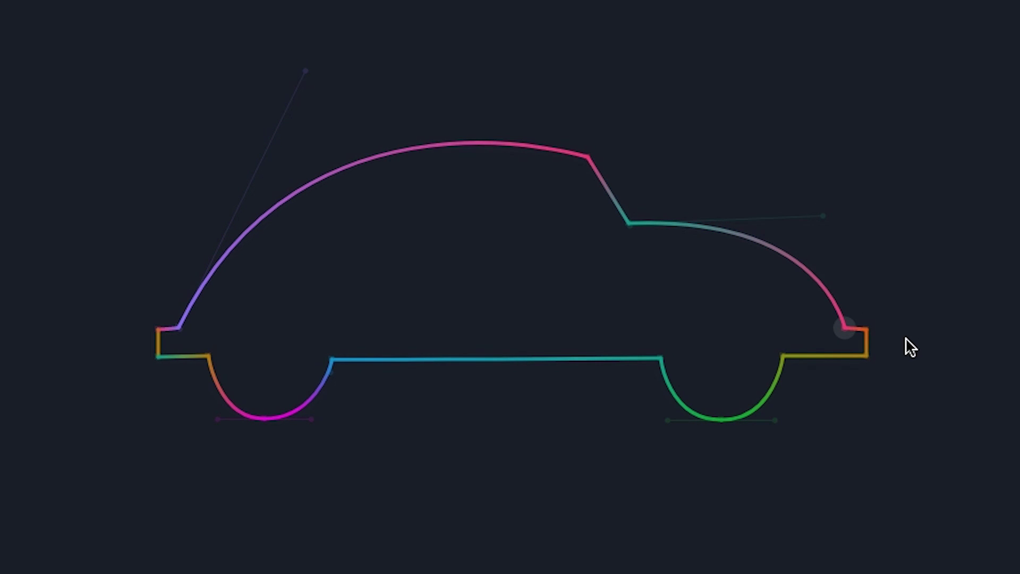